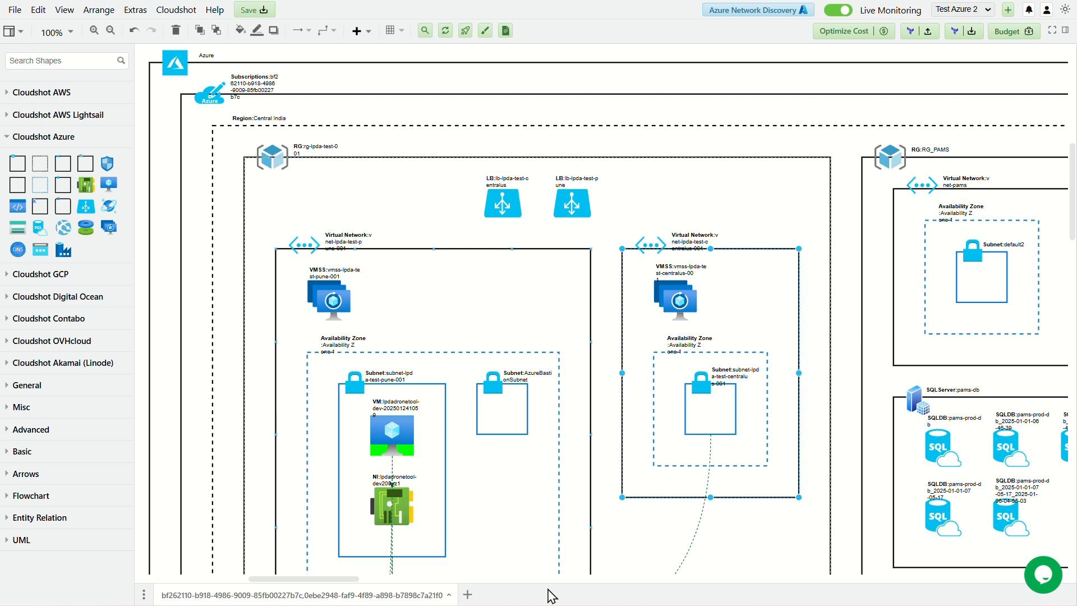
{"action": "left_click", "coordinate": [396, 429]}
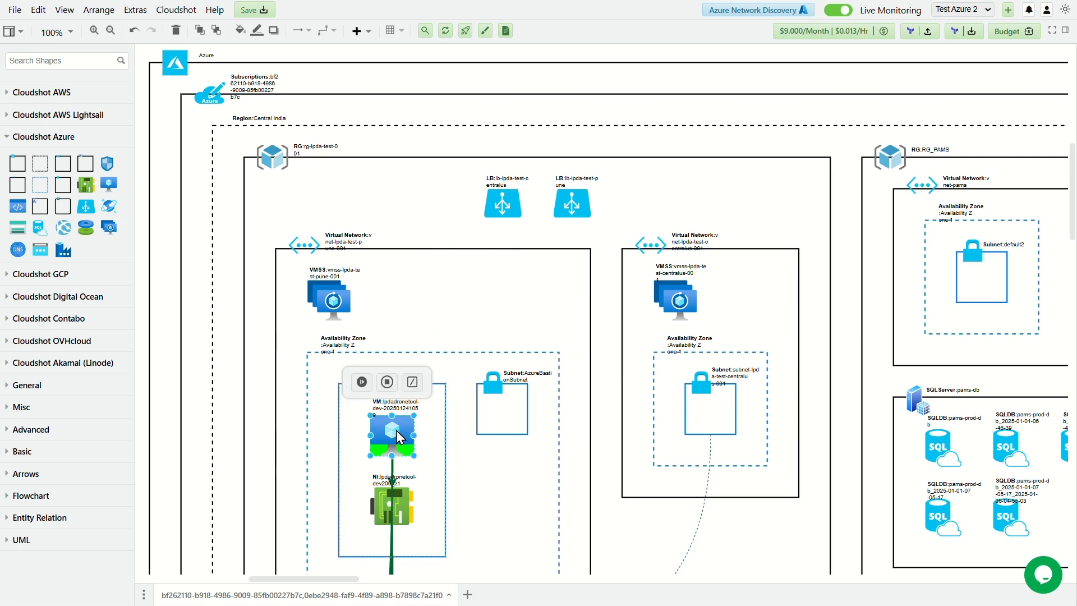
{"action": "right_click", "coordinate": [398, 436]}
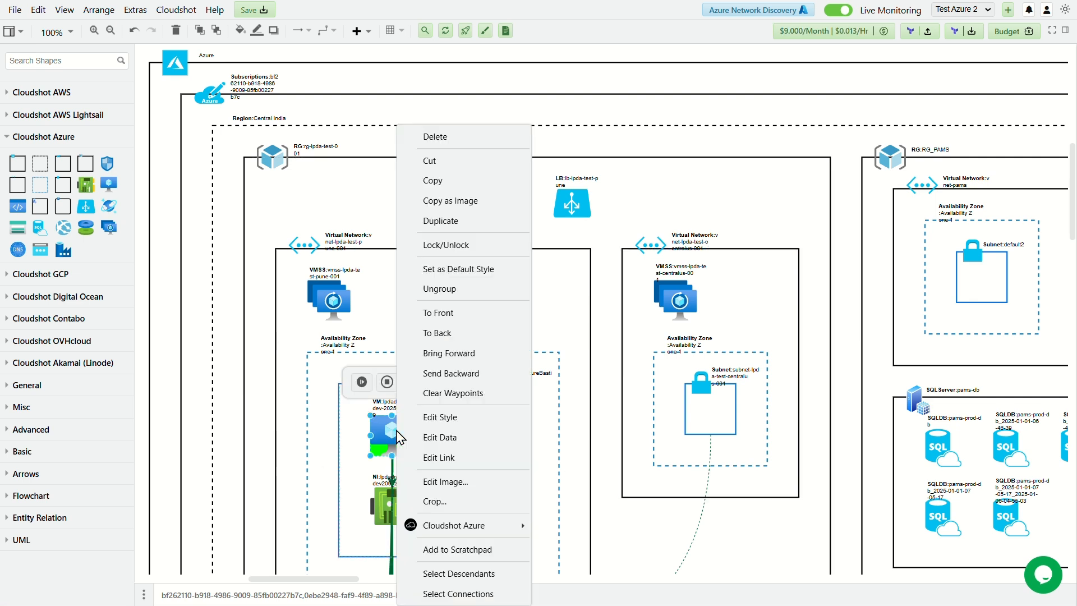
{"action": "mouse_move", "coordinate": [452, 527]}
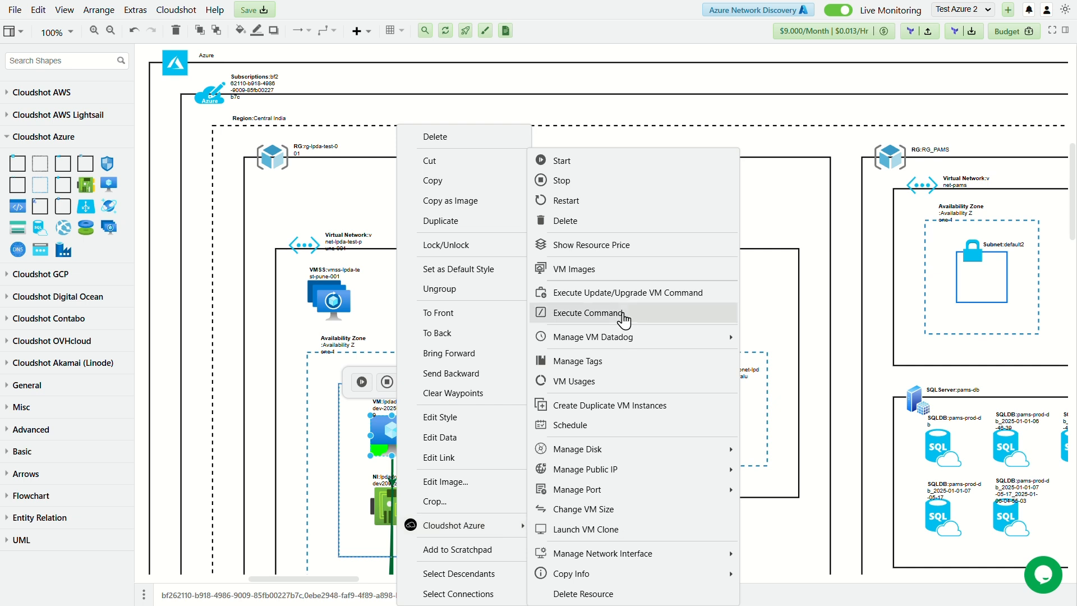
{"action": "left_click", "coordinate": [625, 320]}
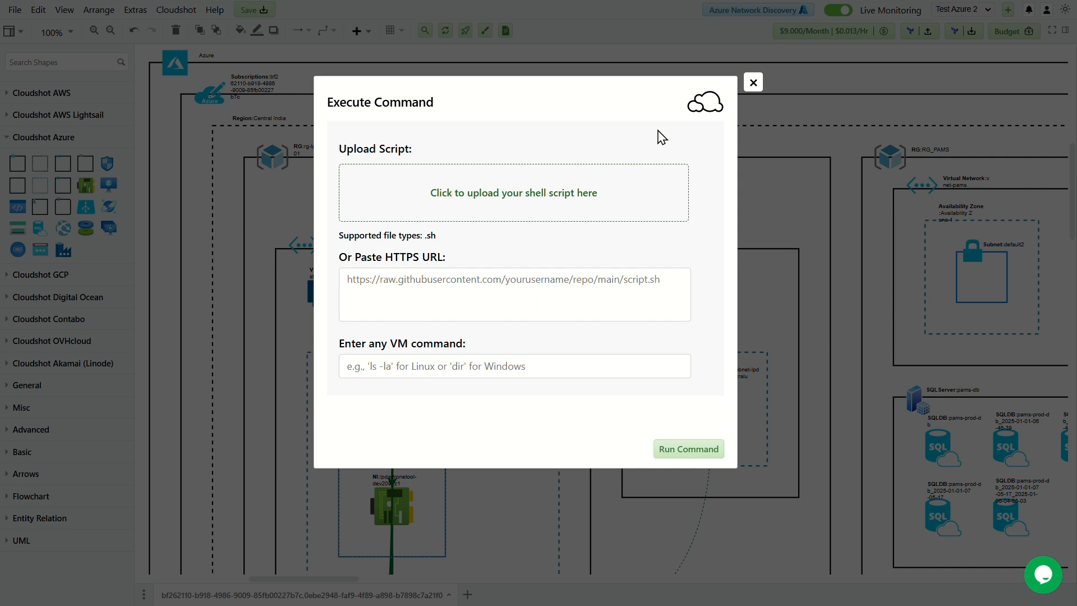
{"action": "left_click", "coordinate": [570, 192]}
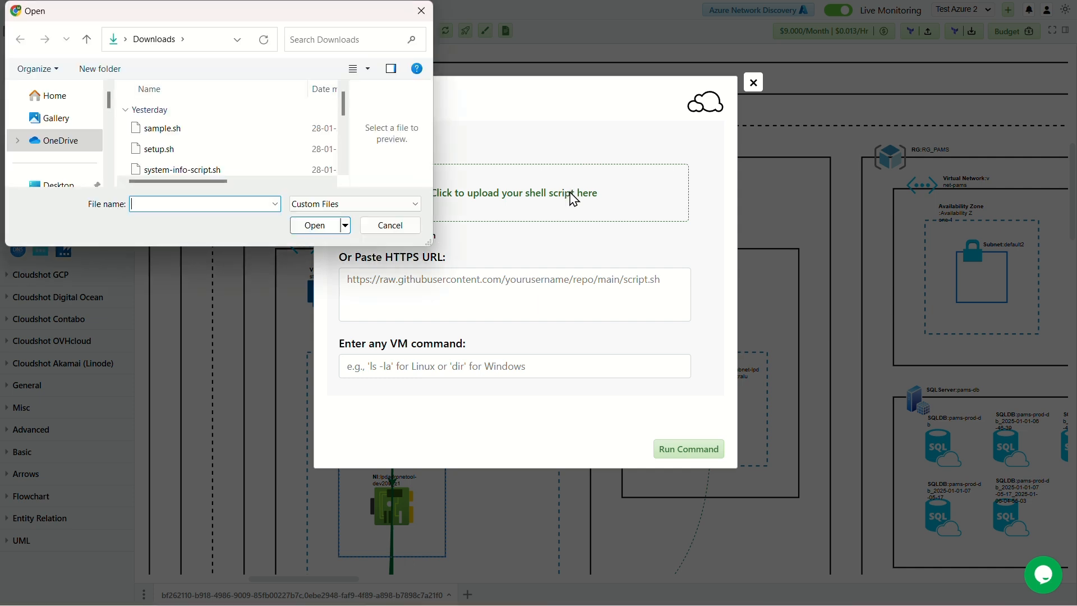
{"action": "left_click", "coordinate": [285, 133]}
{"action": "left_click", "coordinate": [314, 226]}
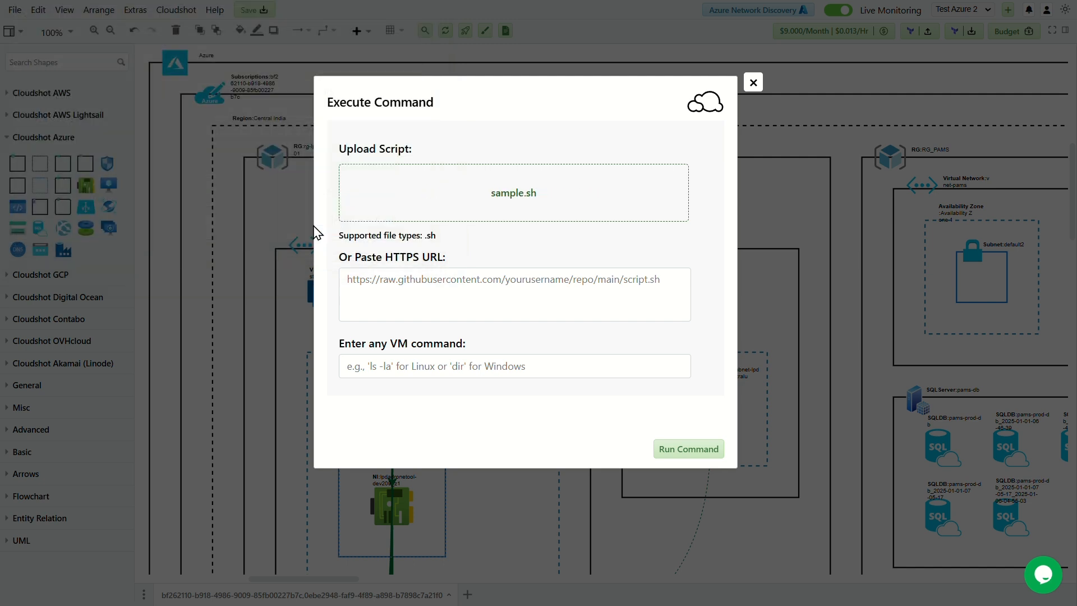
{"action": "left_click", "coordinate": [675, 455]}
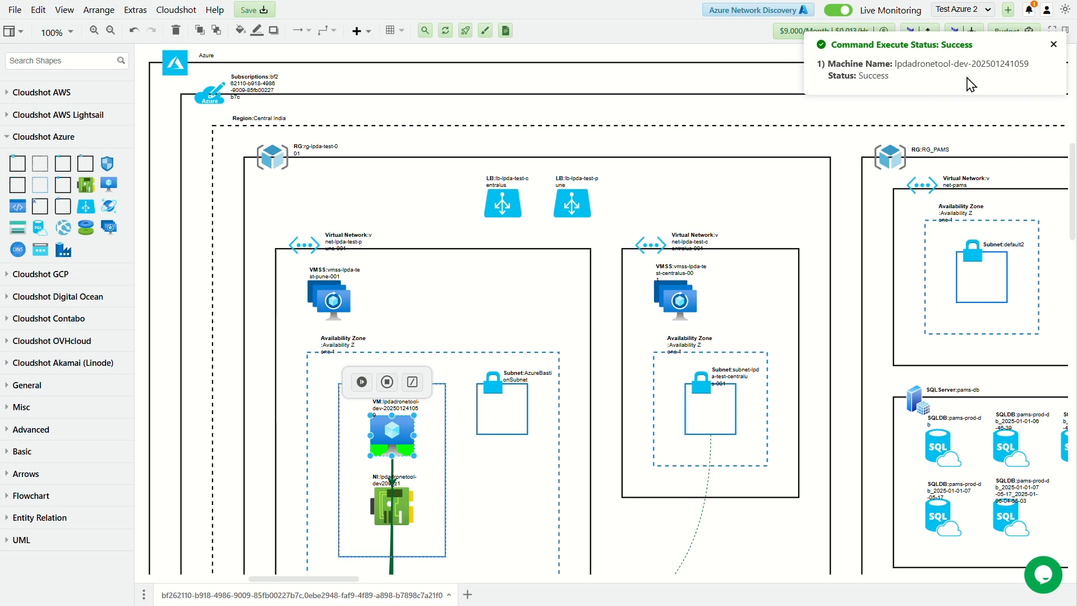
Open the execution details of the sample.sh run from its notification, review the script output and copy it
{"action": "left_click", "coordinate": [1029, 12]}
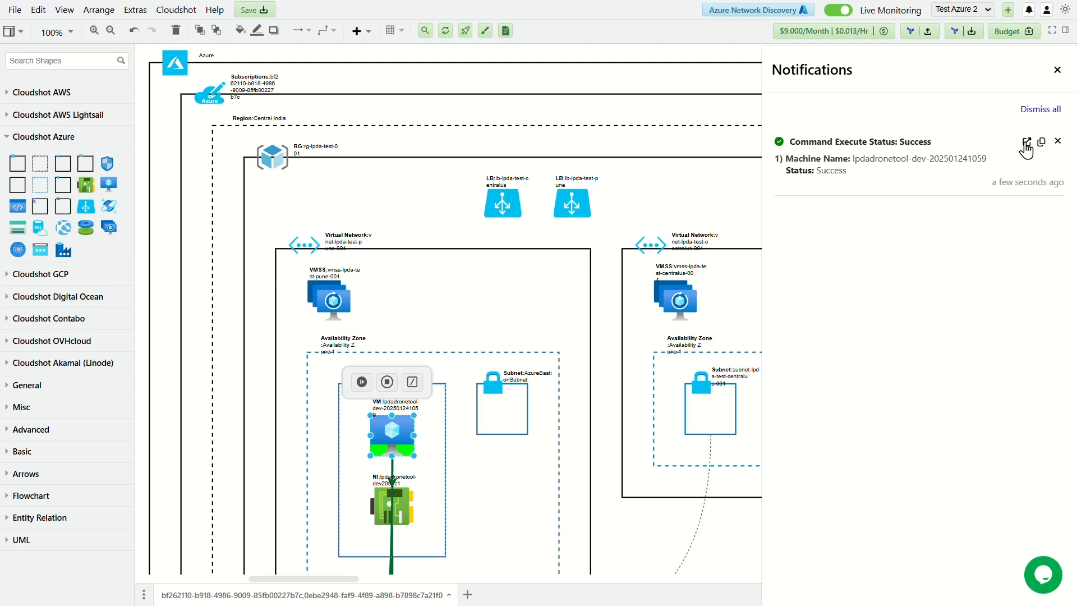
{"action": "left_click", "coordinate": [1027, 143]}
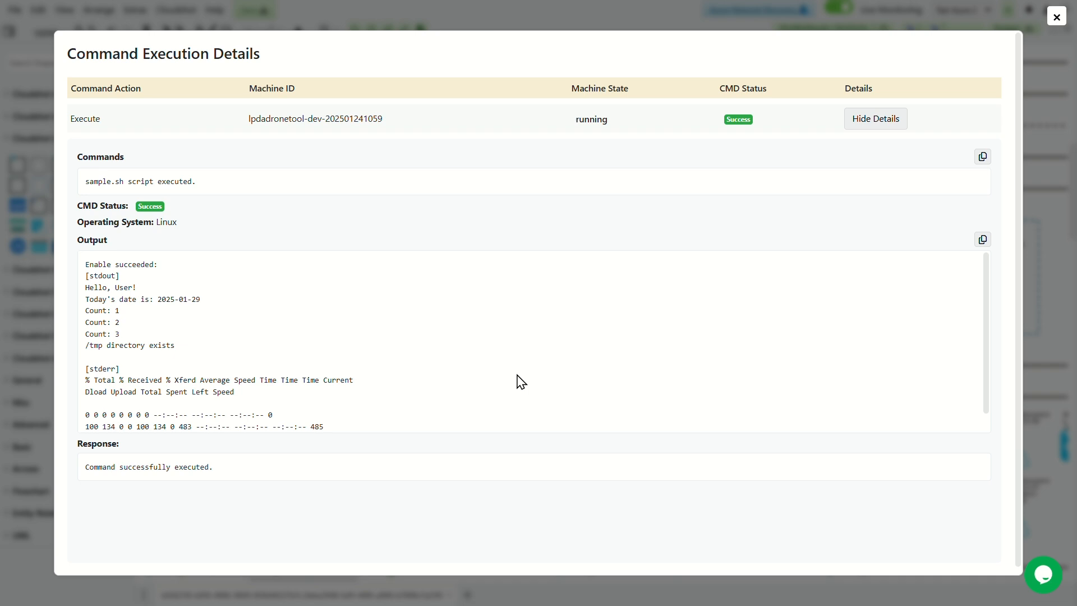
{"action": "scroll", "coordinate": [521, 381], "scroll_direction": "down", "scroll_amount": 1}
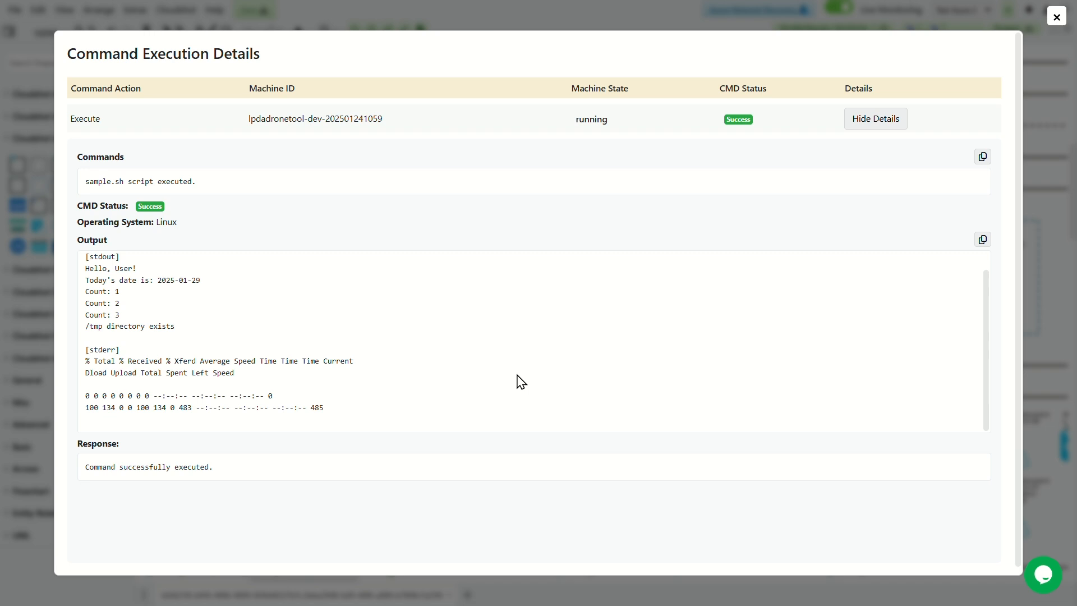
{"action": "scroll", "coordinate": [521, 382], "scroll_direction": "up", "scroll_amount": 1}
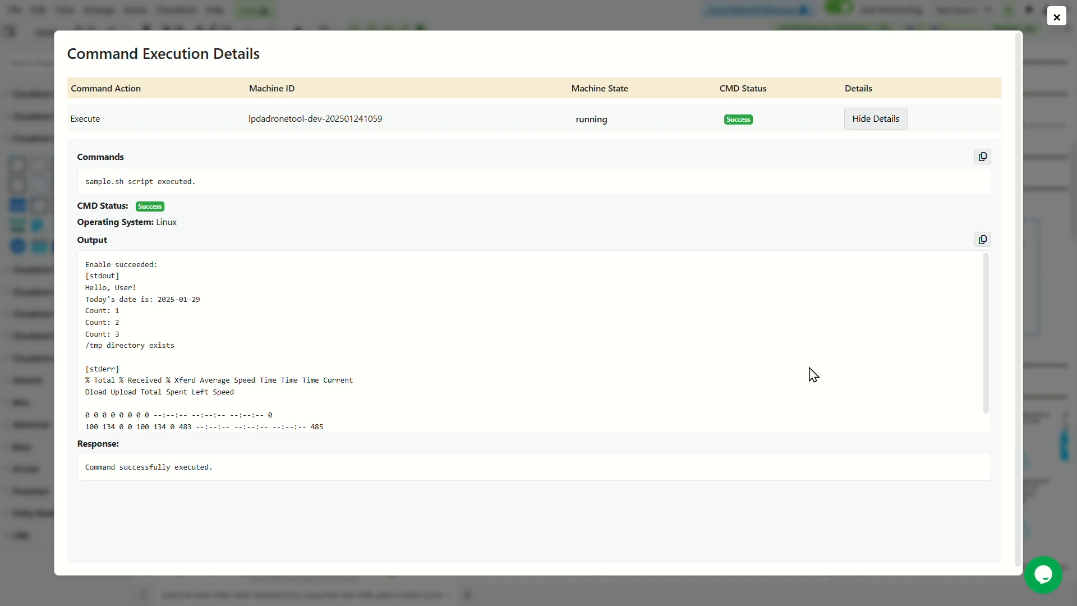
{"action": "left_click", "coordinate": [982, 240]}
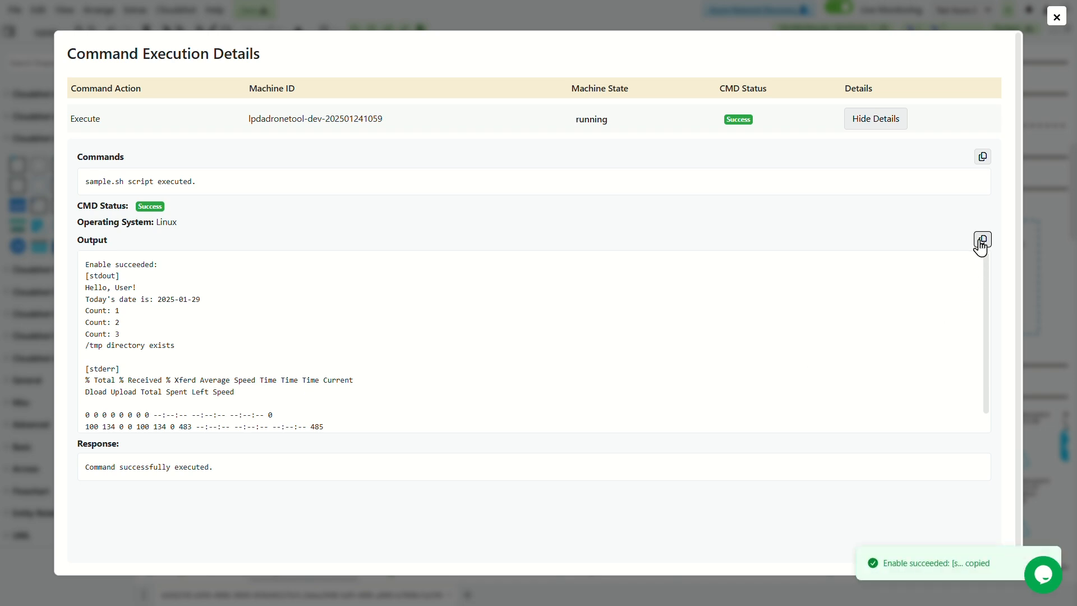
Collapse and re-expand the details of the sample.sh run, and close the execution details
{"action": "left_click", "coordinate": [873, 120]}
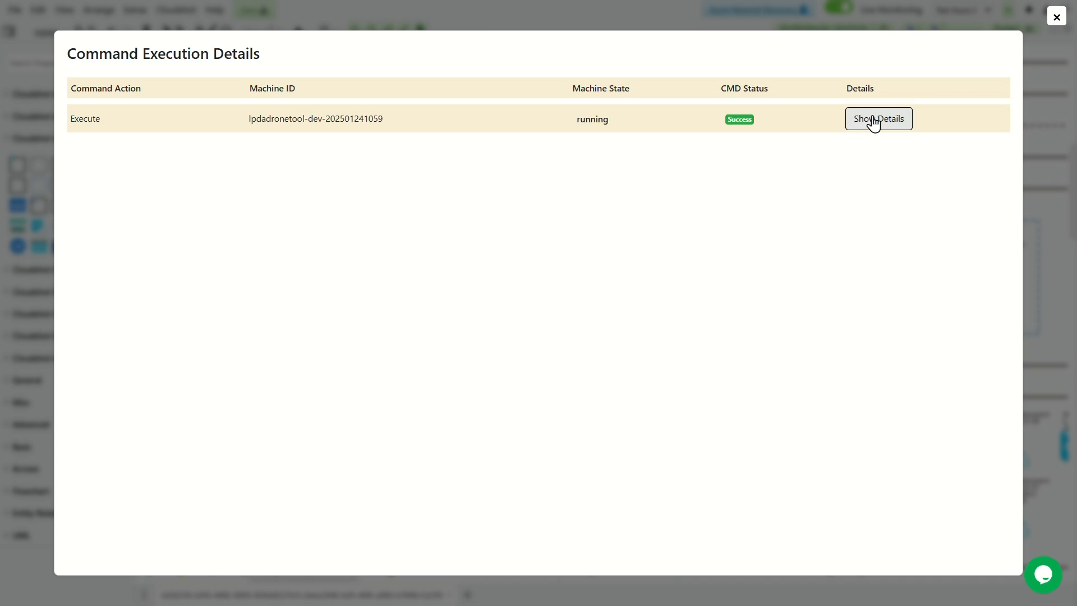
{"action": "left_click", "coordinate": [873, 121]}
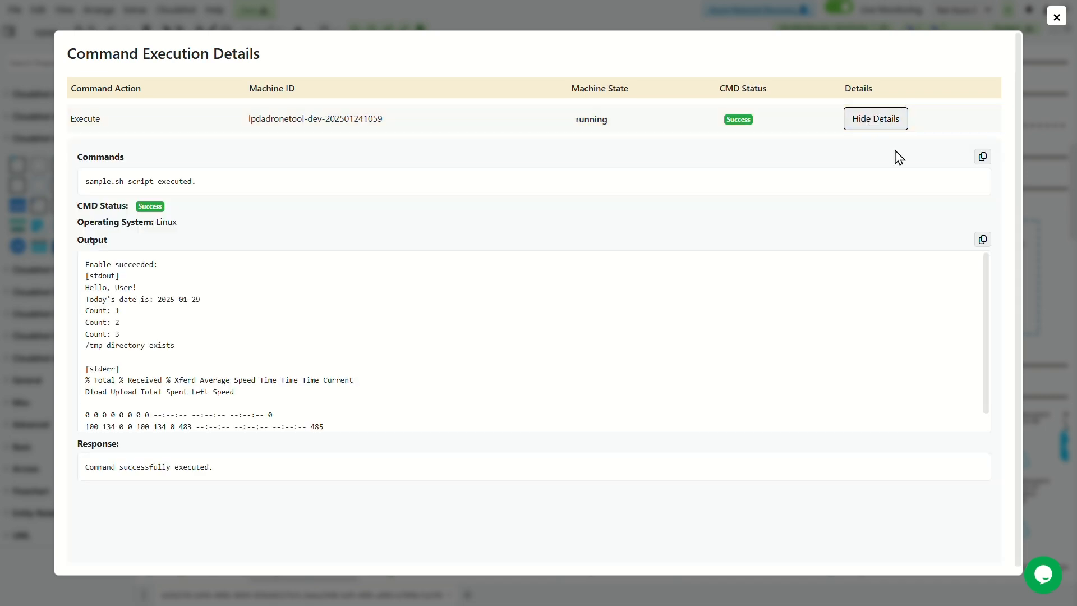
{"action": "left_click", "coordinate": [1058, 17]}
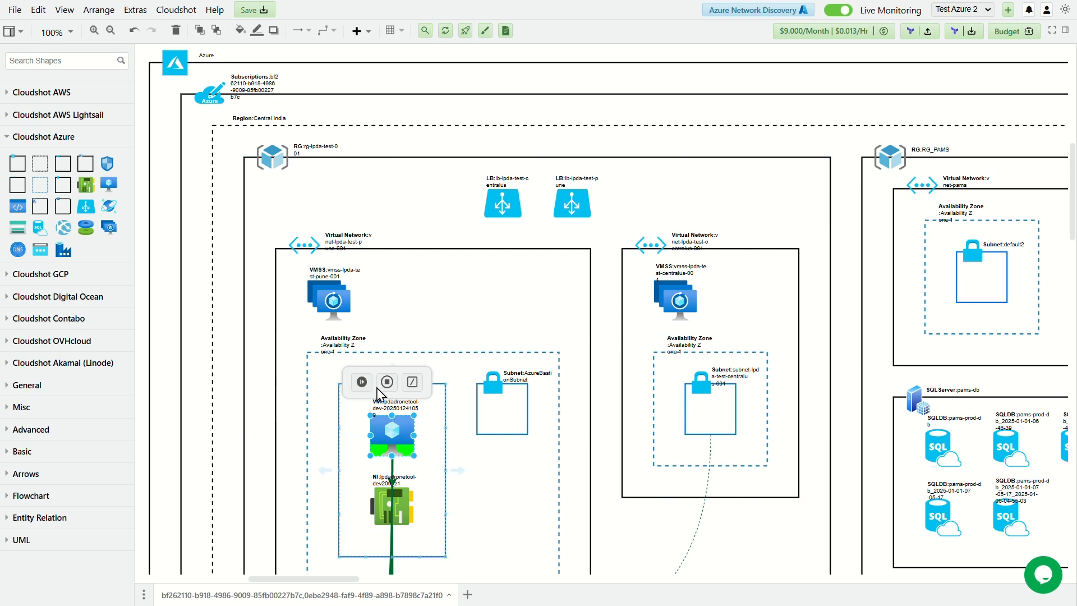
{"action": "left_click", "coordinate": [414, 385]}
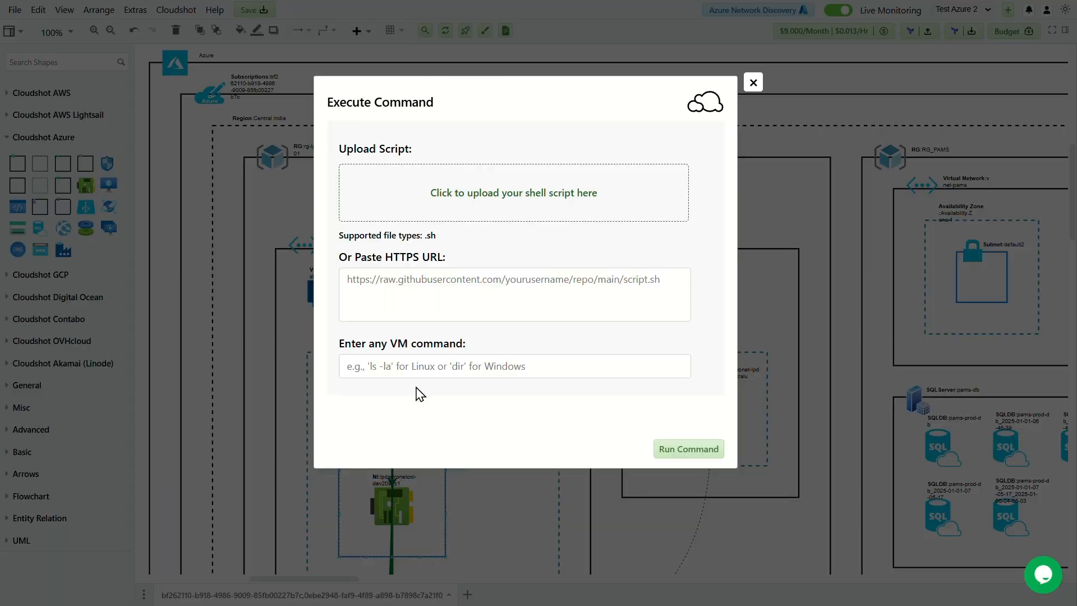
{"action": "left_click", "coordinate": [606, 288]}
{"action": "key", "text": "ctrl+v"}
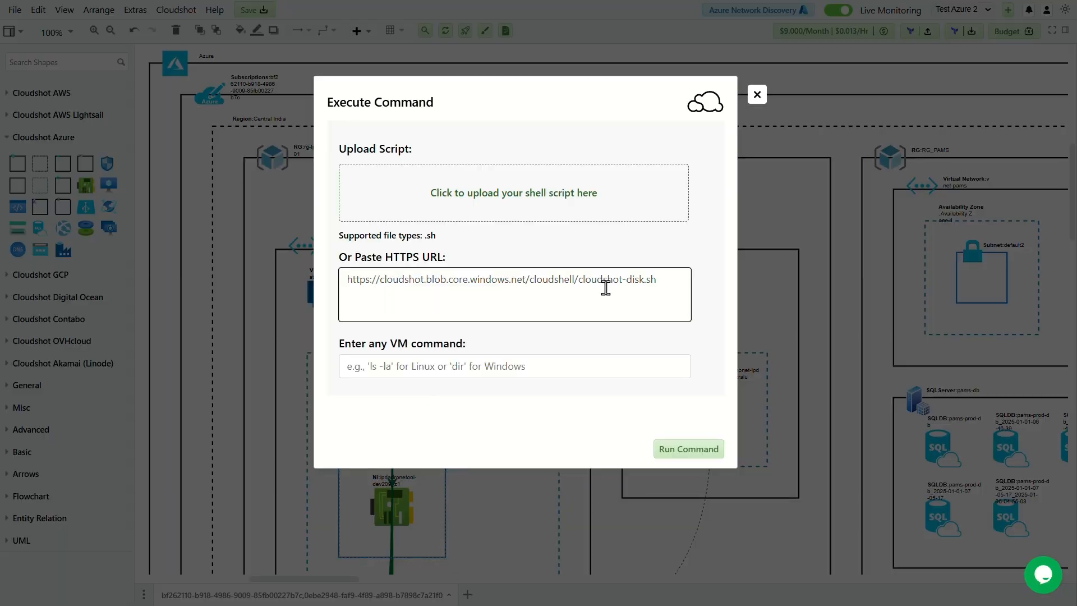
{"action": "left_click", "coordinate": [659, 339]}
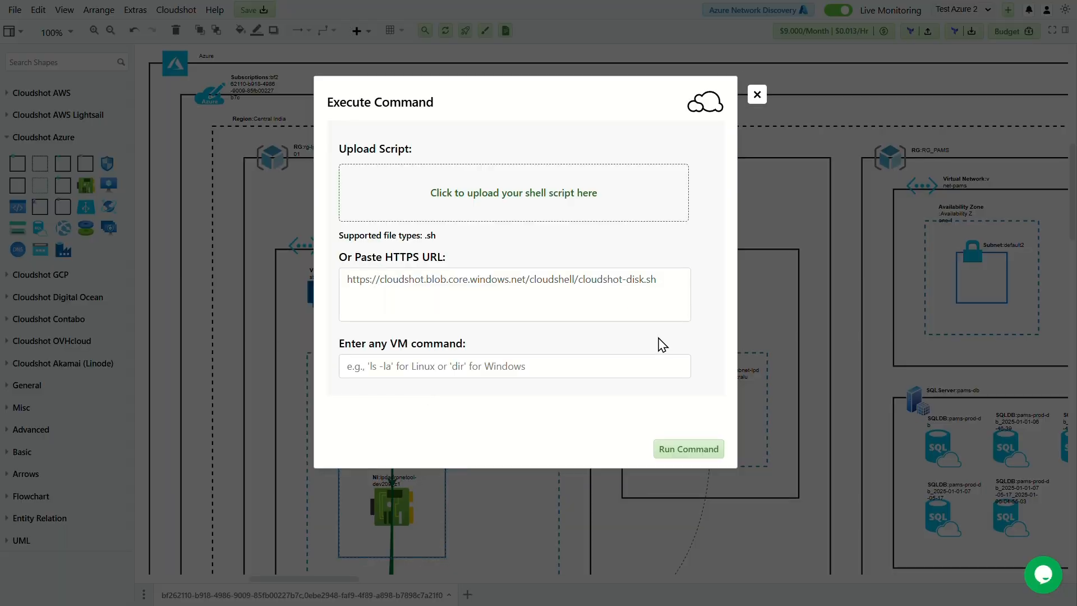
{"action": "left_click", "coordinate": [677, 451]}
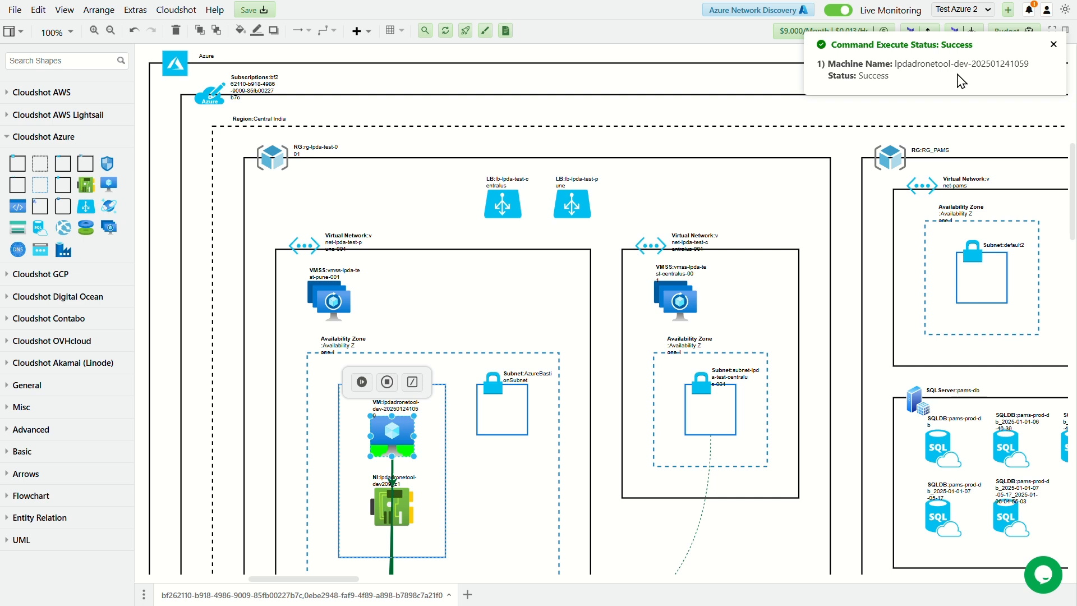
Review the output of the URL script run from the newest notification and close its execution details
{"action": "left_click", "coordinate": [1031, 14]}
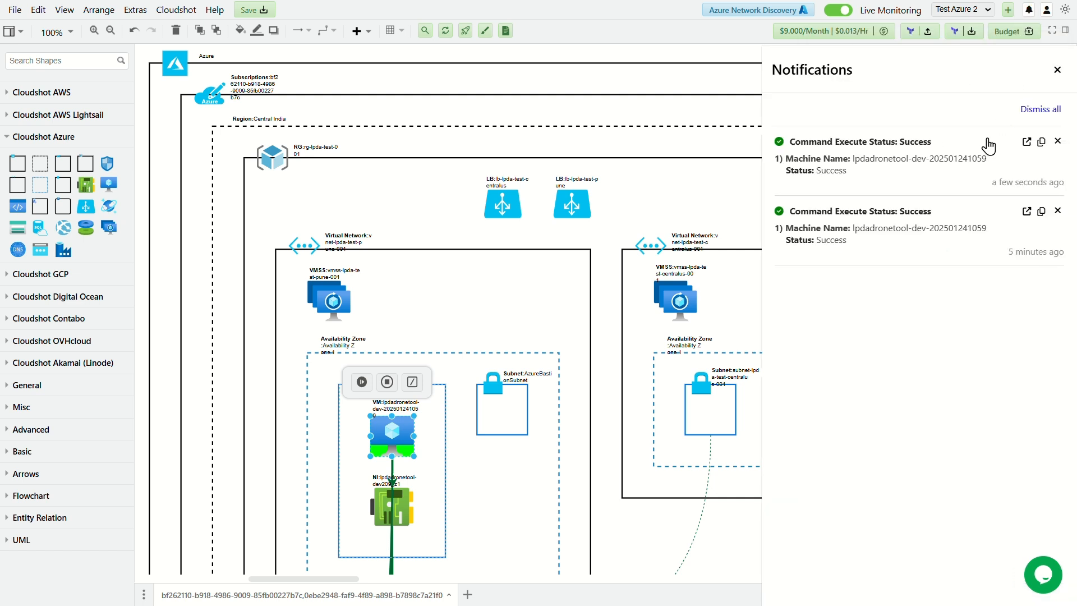
{"action": "left_click", "coordinate": [1027, 143]}
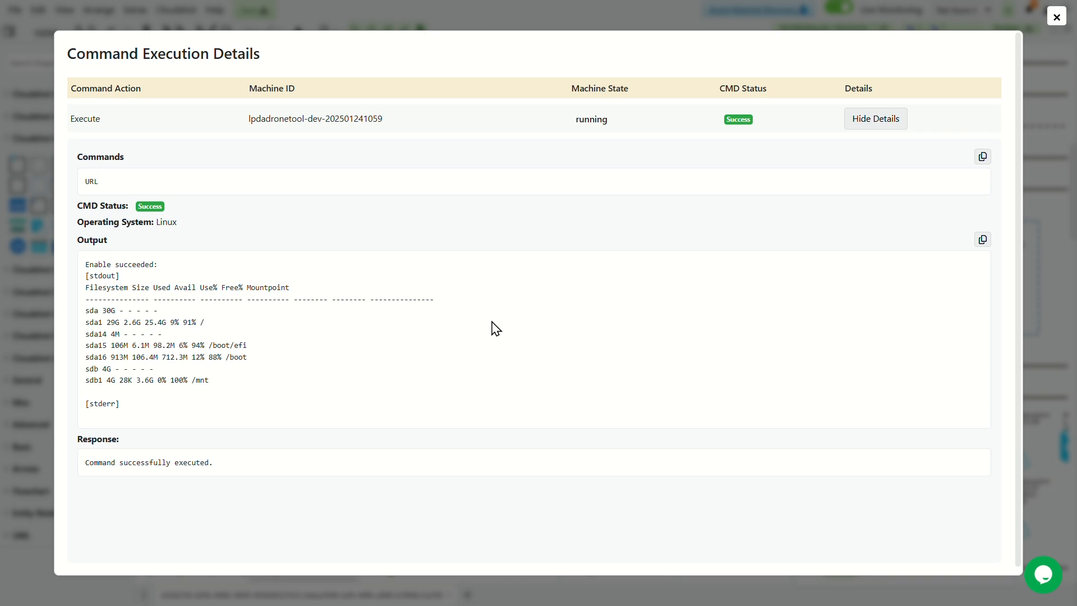
{"action": "left_click", "coordinate": [1057, 20]}
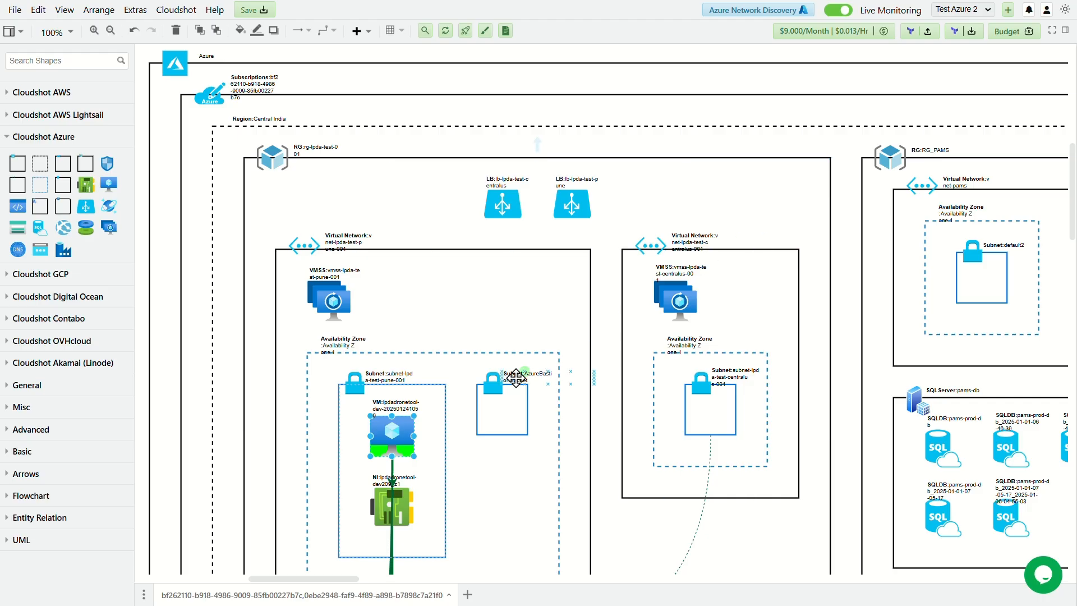
Execute the VM command "uptime -p" on the selected virtual machine
{"action": "mouse_move", "coordinate": [415, 387]}
{"action": "left_click", "coordinate": [415, 387]}
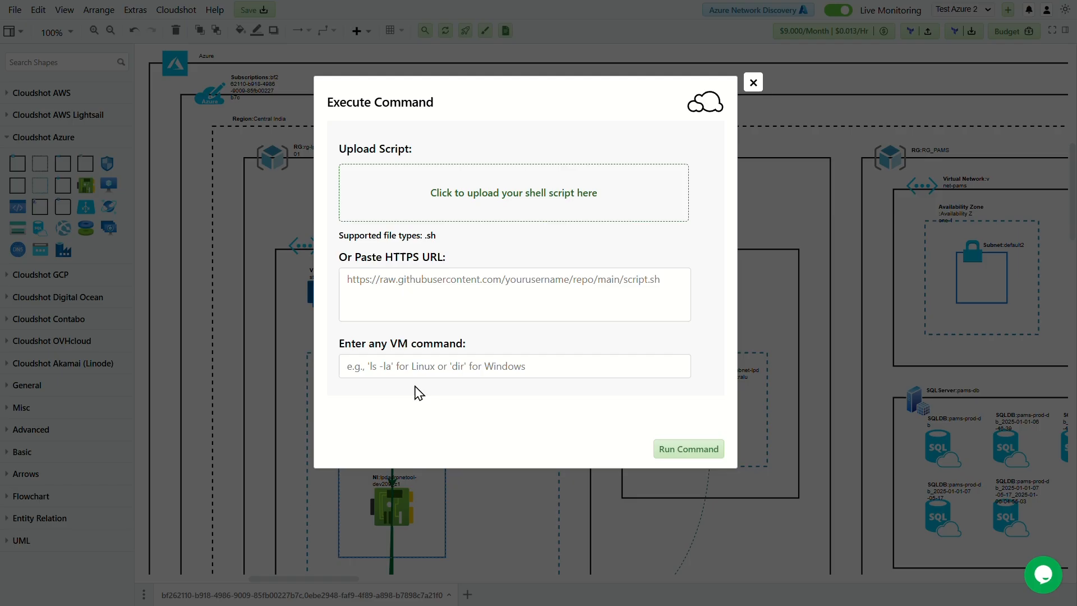
{"action": "left_click", "coordinate": [504, 368]}
{"action": "type", "text": "uptime -p"}
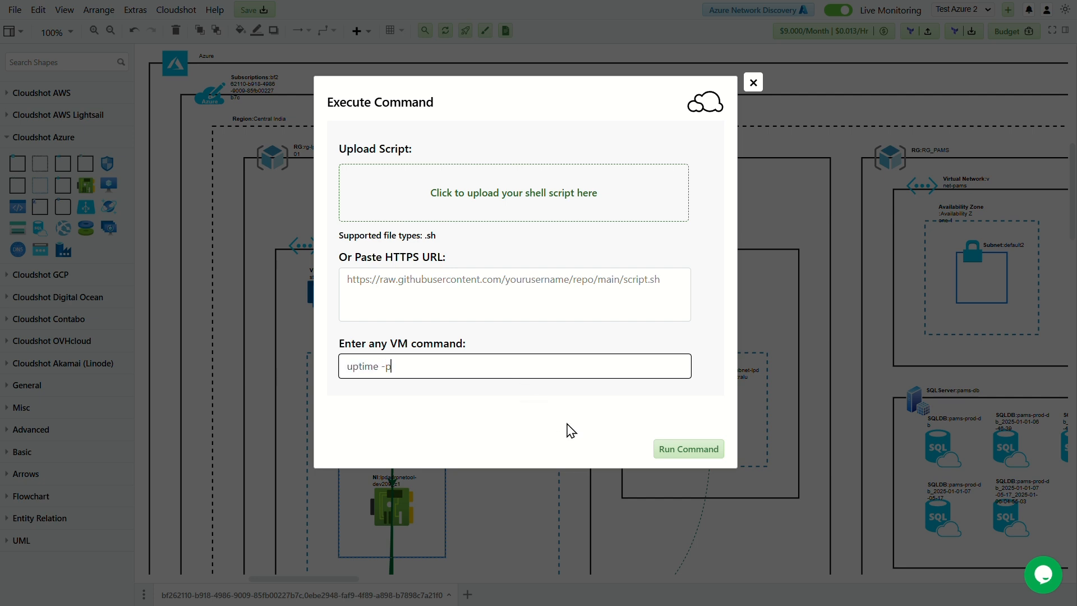
{"action": "left_click", "coordinate": [671, 455]}
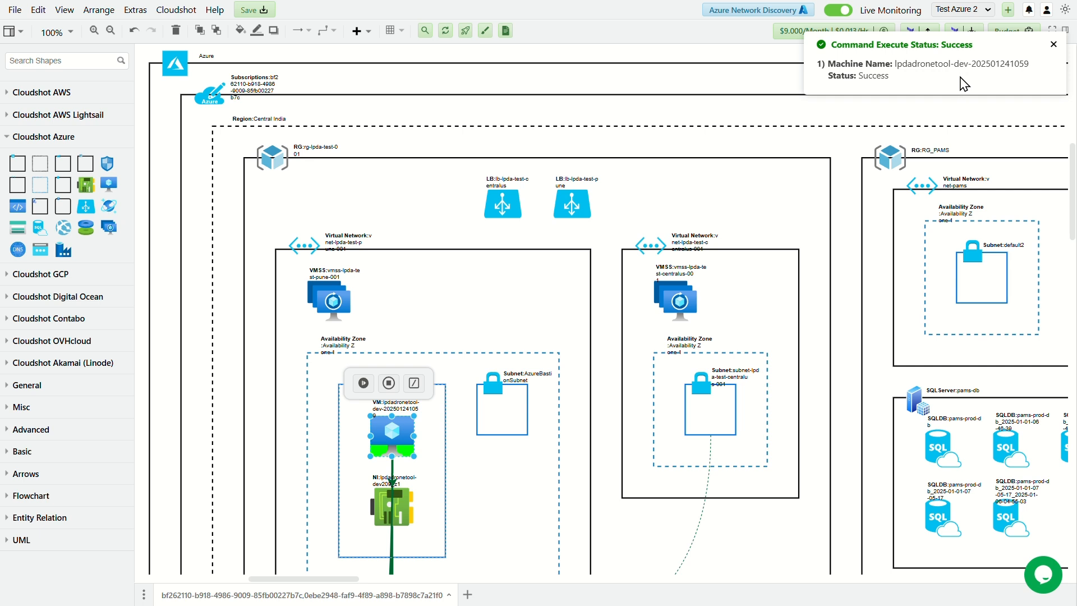
Examine the execution details of the "uptime -p" command from the newest notification, and close them
{"action": "left_click", "coordinate": [1030, 12]}
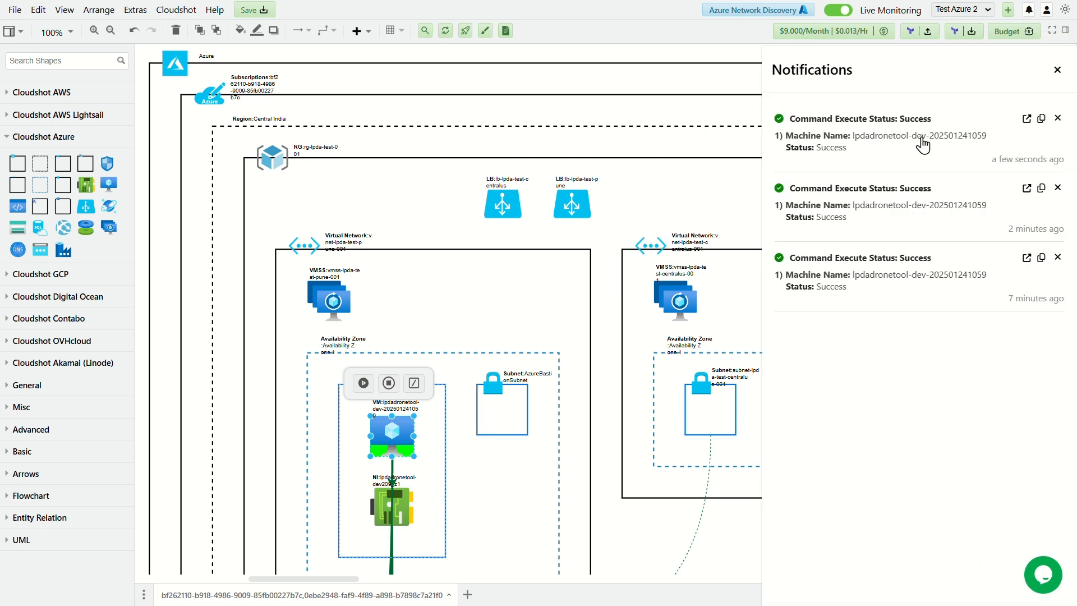
{"action": "left_click", "coordinate": [1028, 120]}
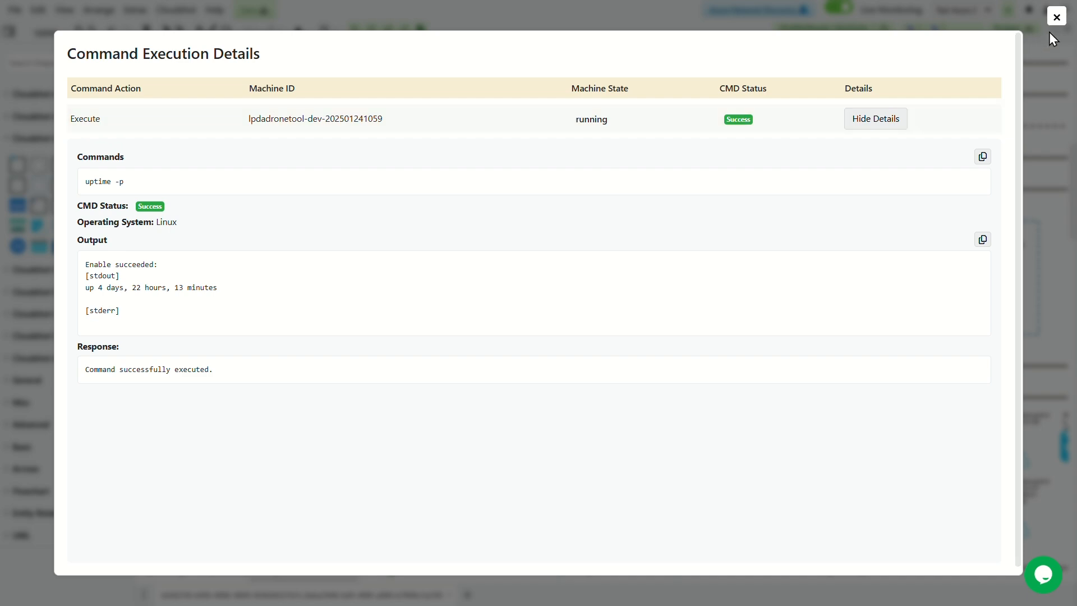
{"action": "left_click", "coordinate": [1056, 18]}
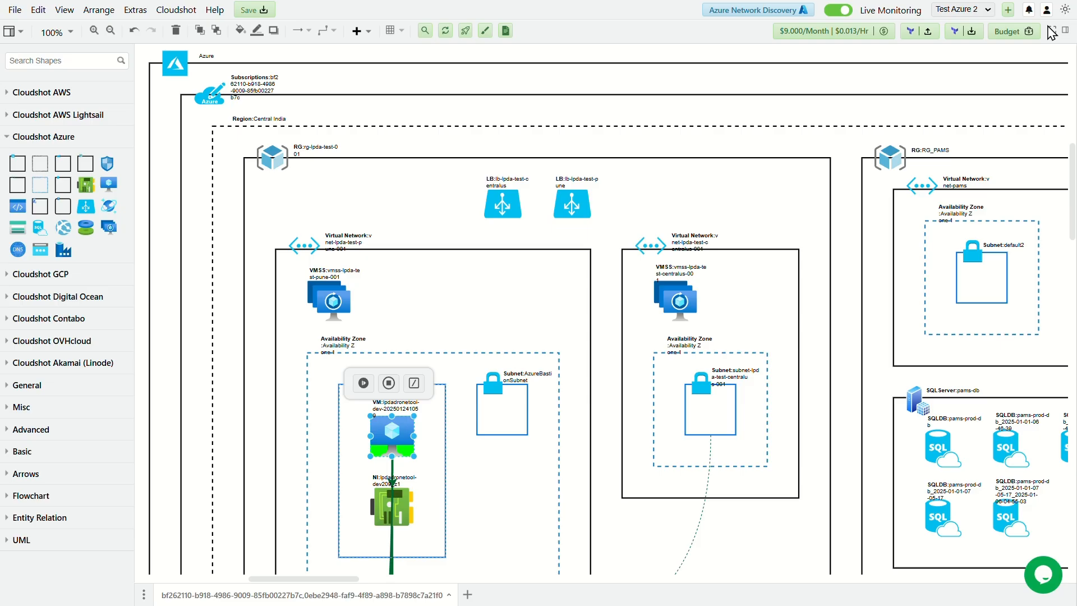